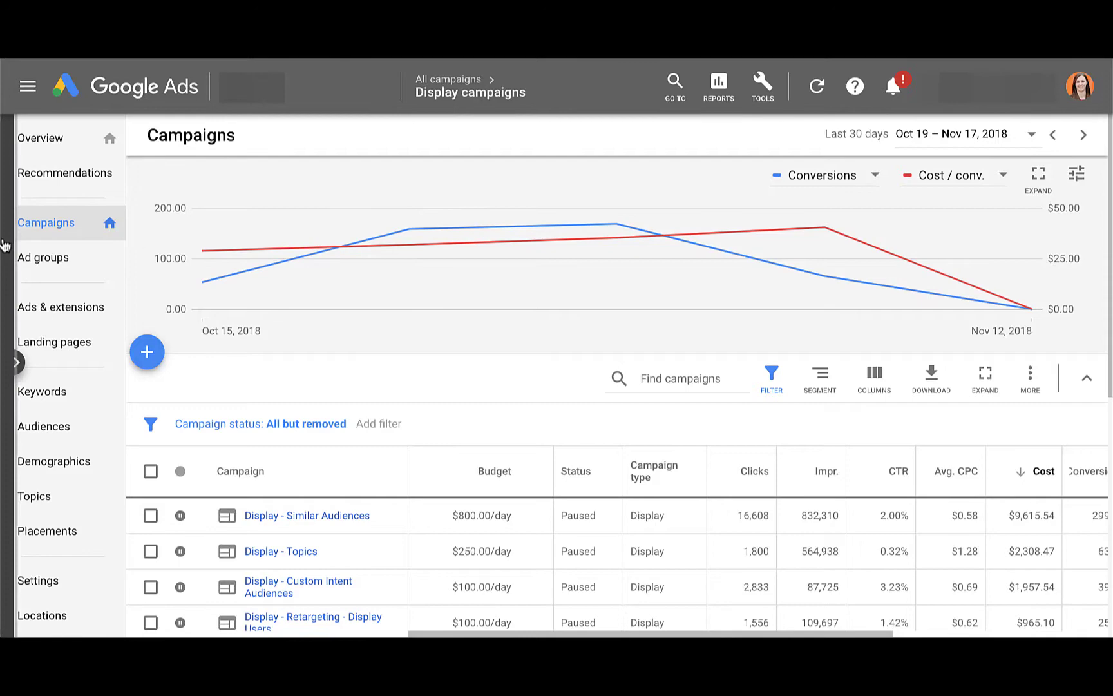
From Audiences, edit the audiences of the Interests - Text ad group in Display - Custom Affinity Audiences
mouse_move(3, 244)
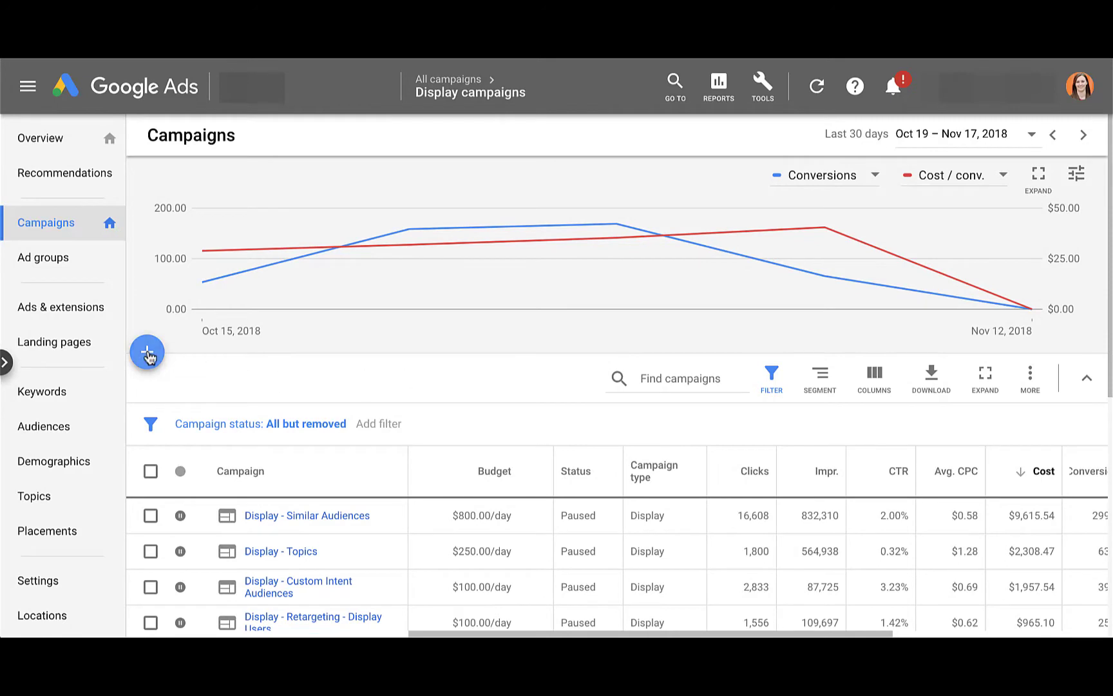
left_click(56, 437)
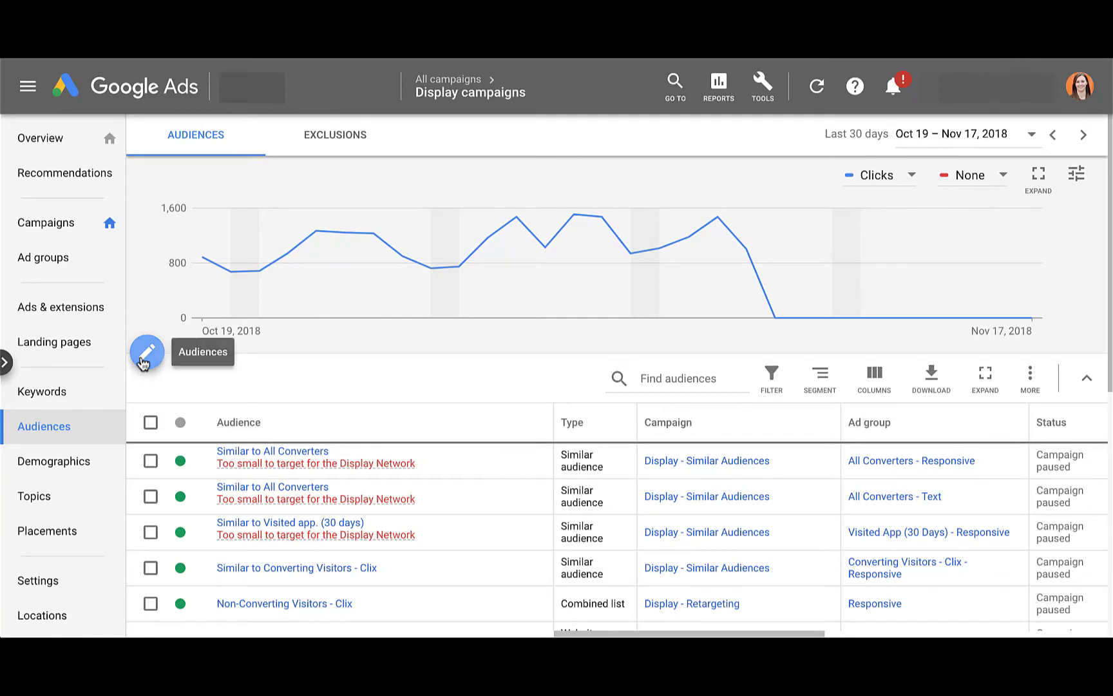
left_click(146, 353)
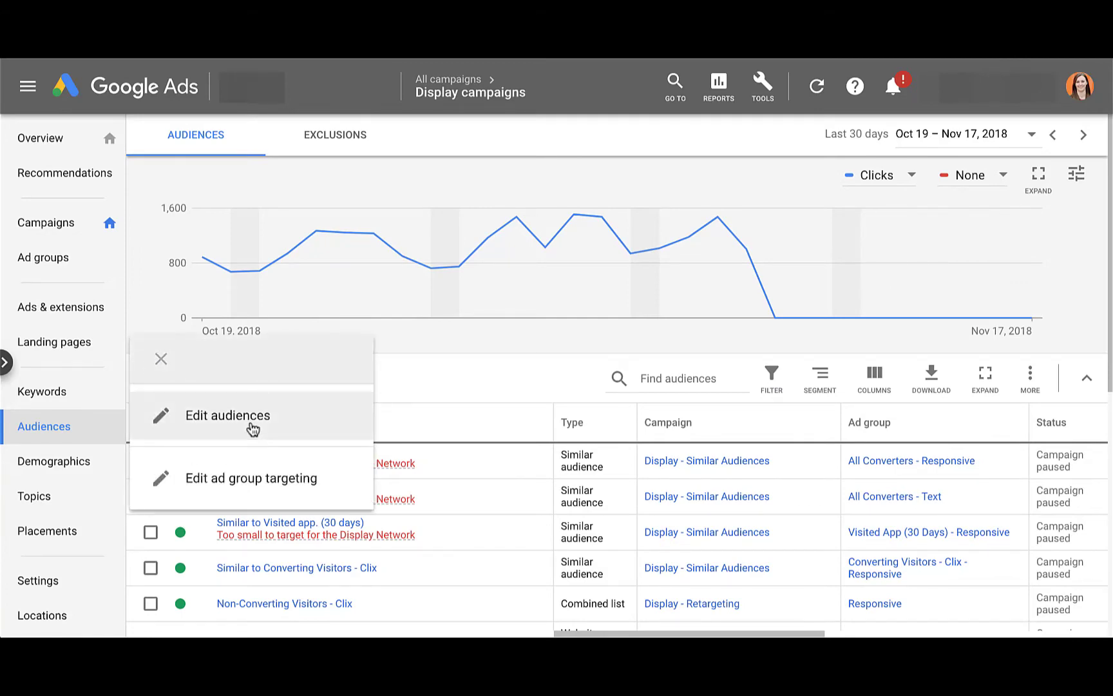
left_click(251, 433)
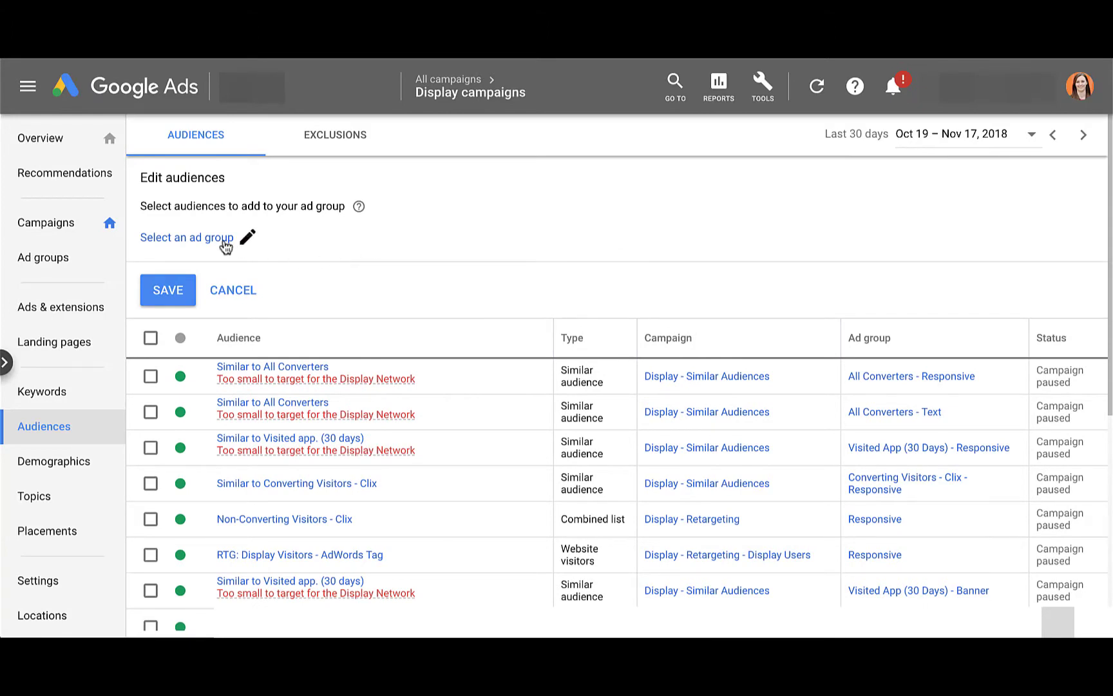
left_click(224, 240)
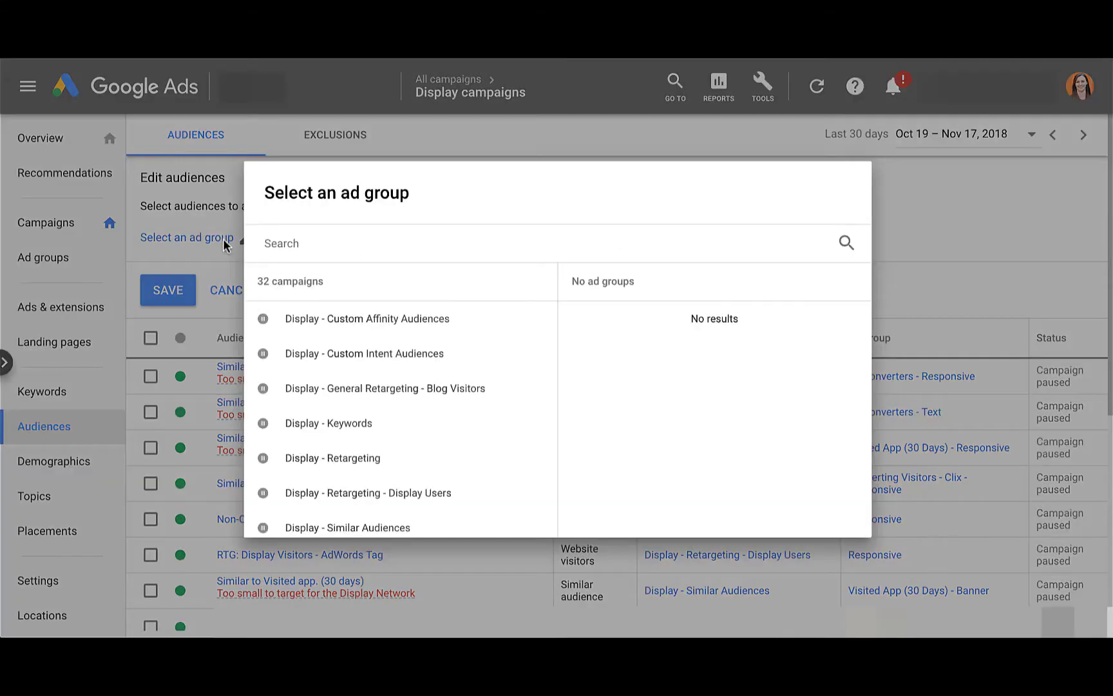
left_click(464, 326)
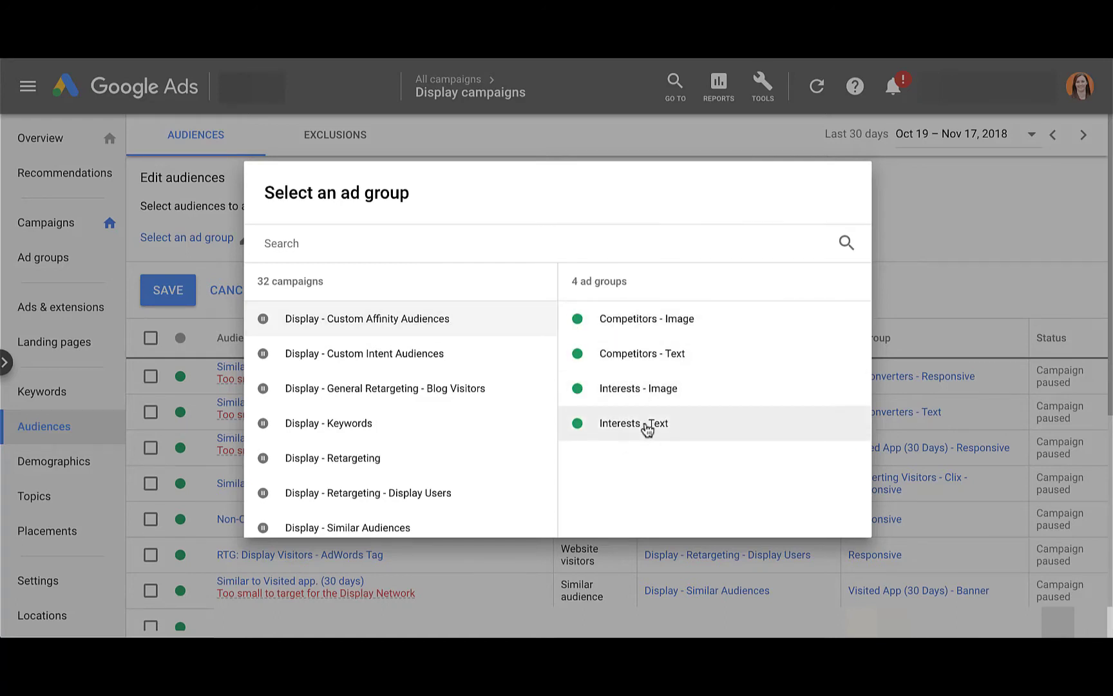
left_click(707, 428)
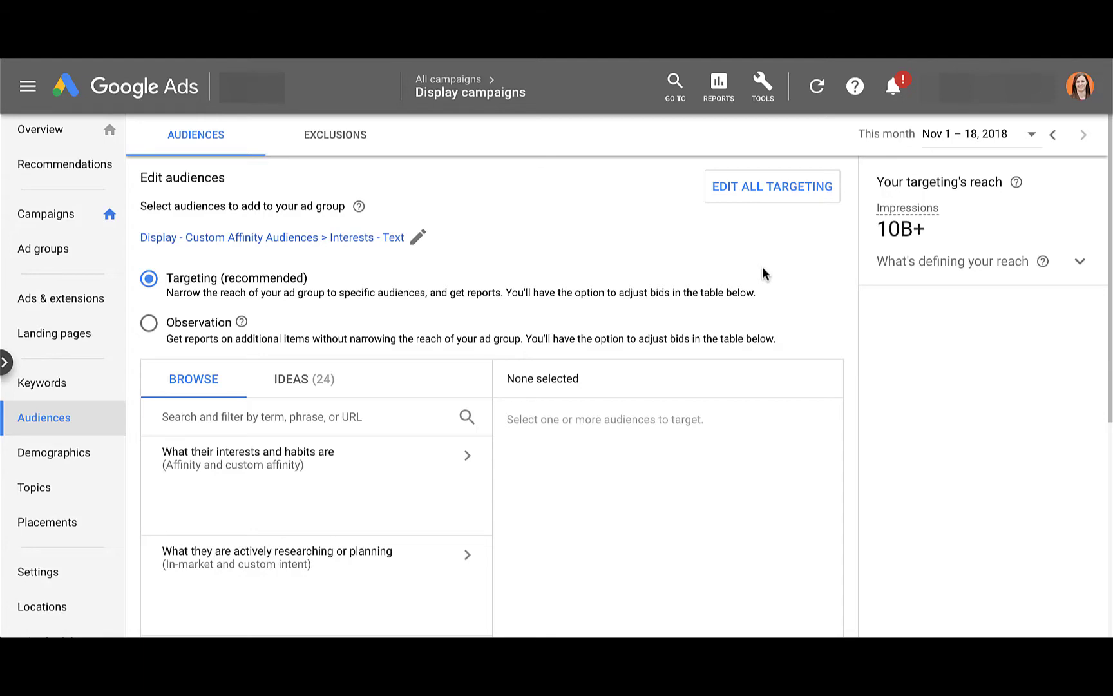
Browse 'What their interests and habits are', glance inside Banking & Finance, and scroll toward Custom Affinity Audience
scroll(800, 287, "down", 2)
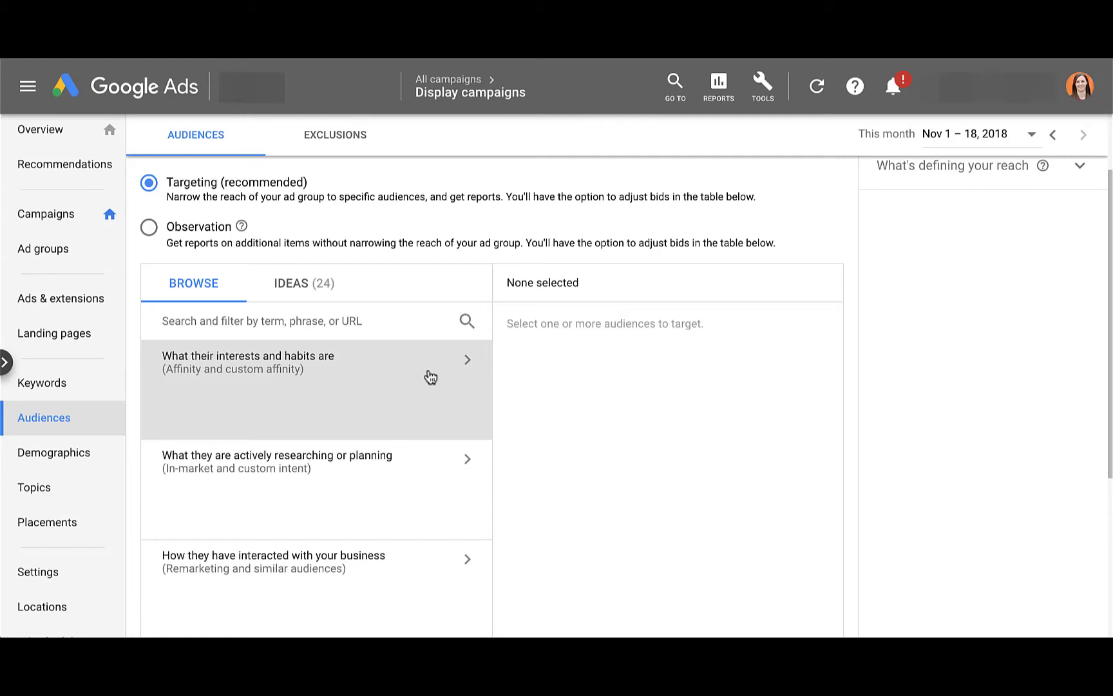
left_click(430, 377)
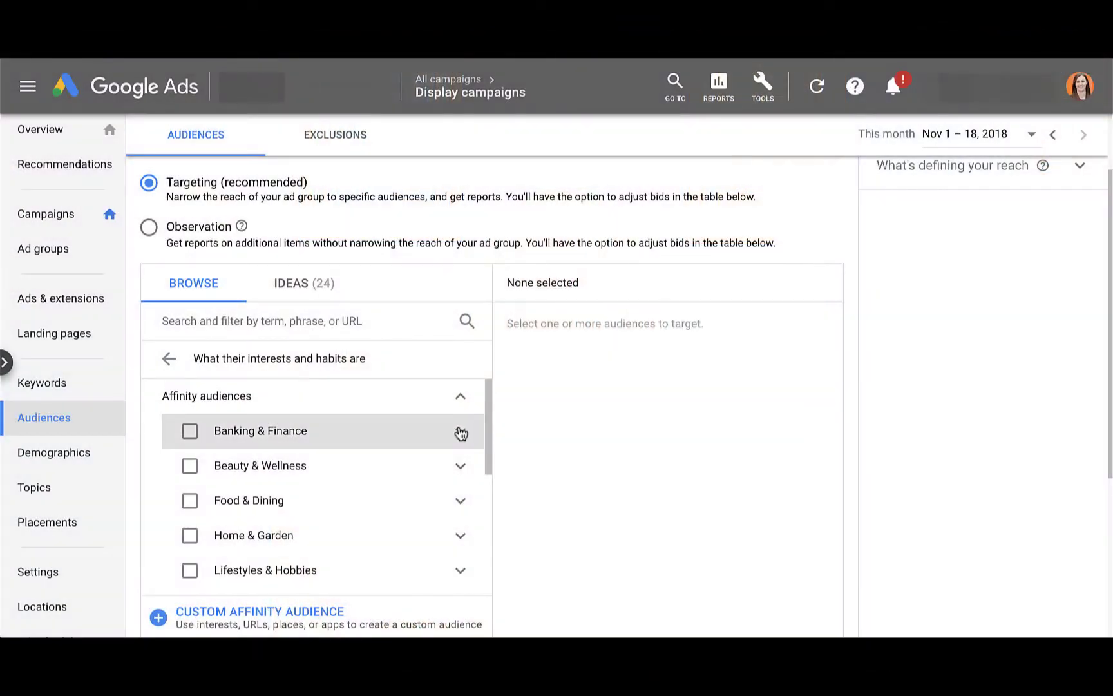
left_click(461, 433)
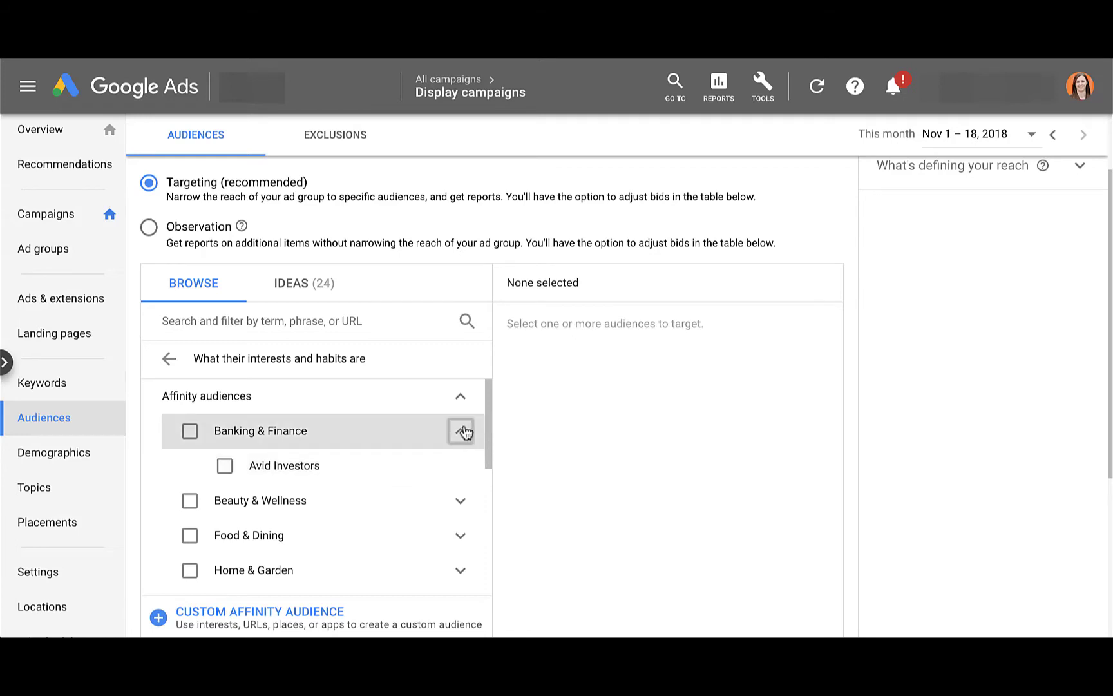
left_click(460, 431)
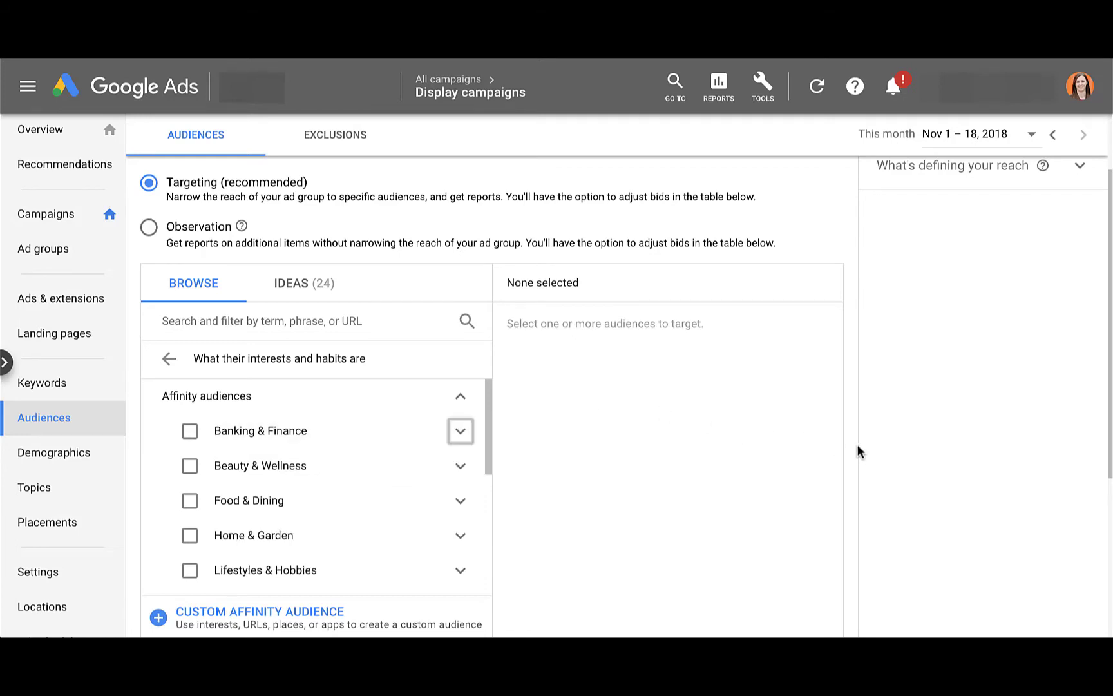
scroll(857, 454, "down", 1)
scroll(857, 454, "down", 1)
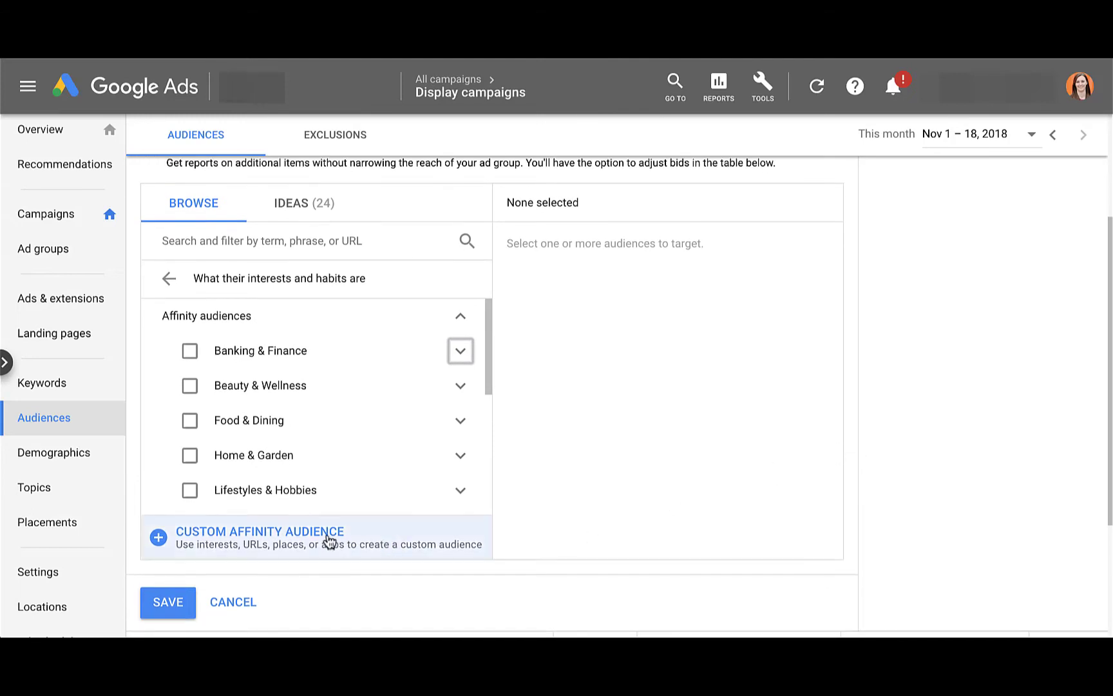
Start a new custom affinity audience named 'Affinity Audience' with Interest as the item type
left_click(241, 544)
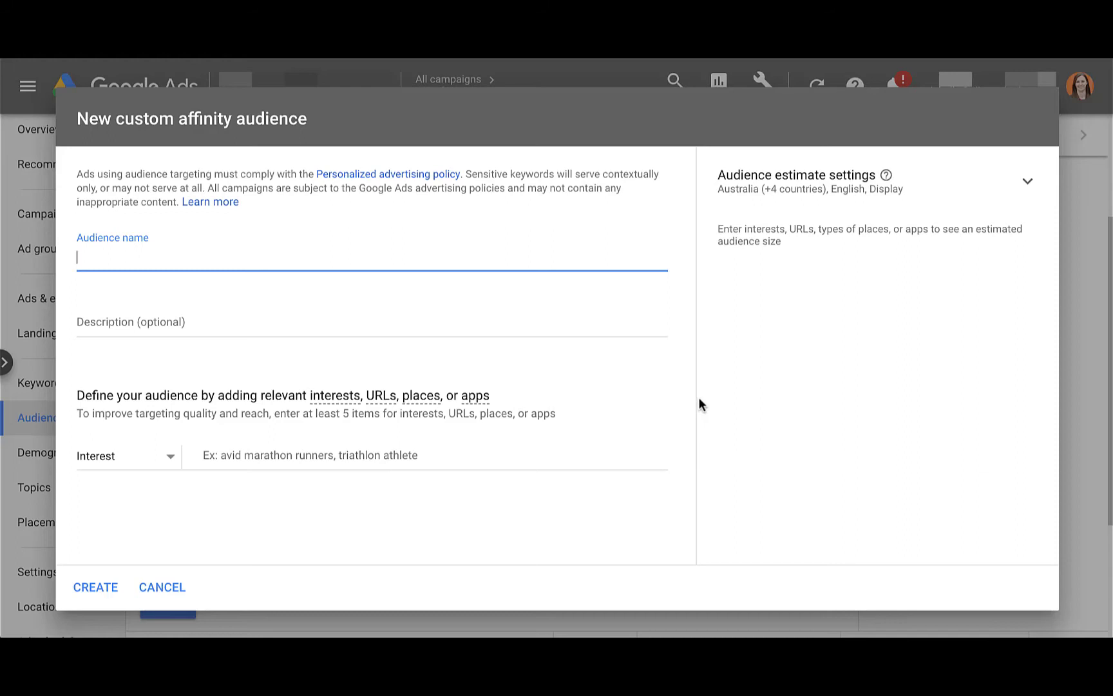
type("Affinity Audience")
left_click(172, 464)
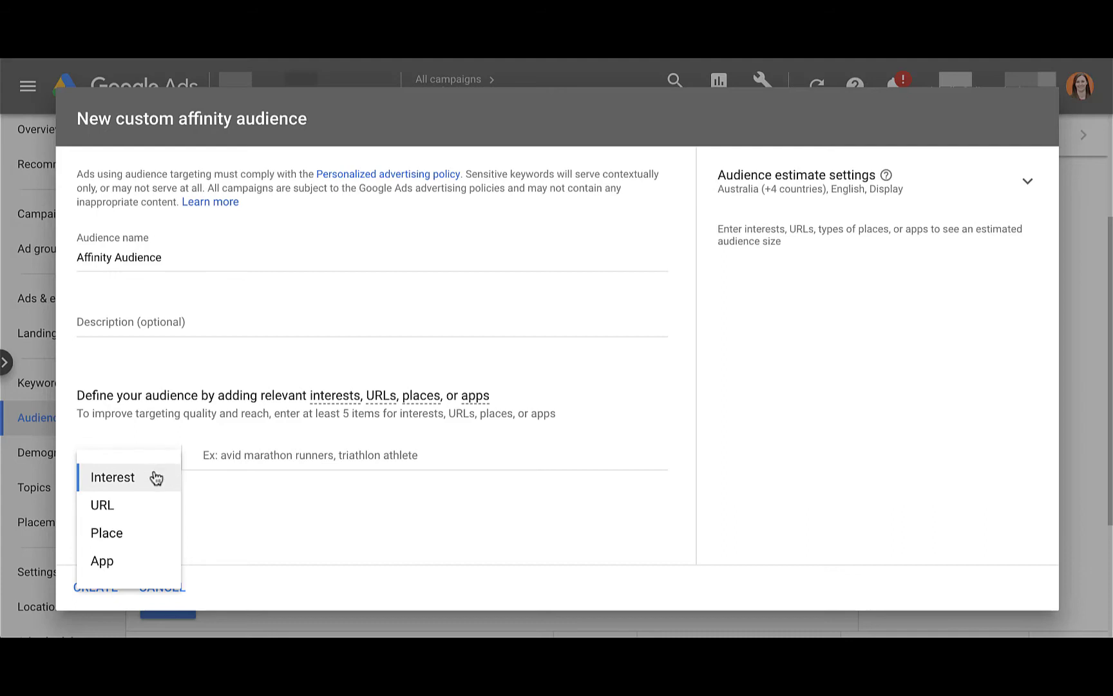
left_click(156, 477)
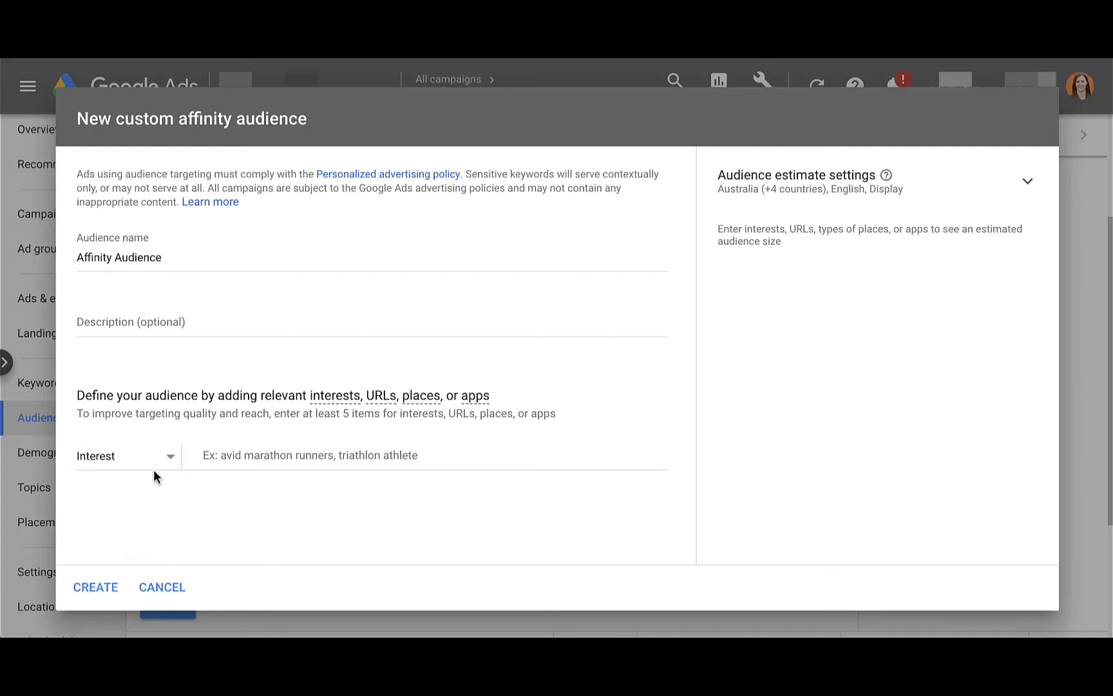
Add the interests 'titleist golf clubs', 'taylormade drivers' and 'oddyssey putters'
left_click(240, 454)
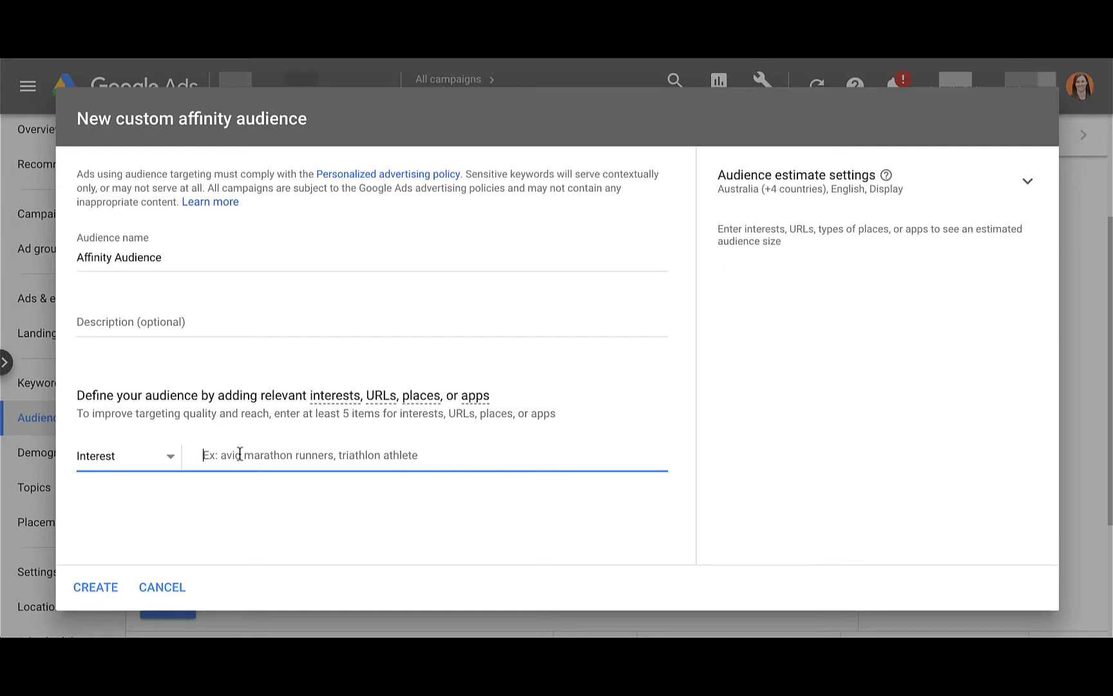
type("tit")
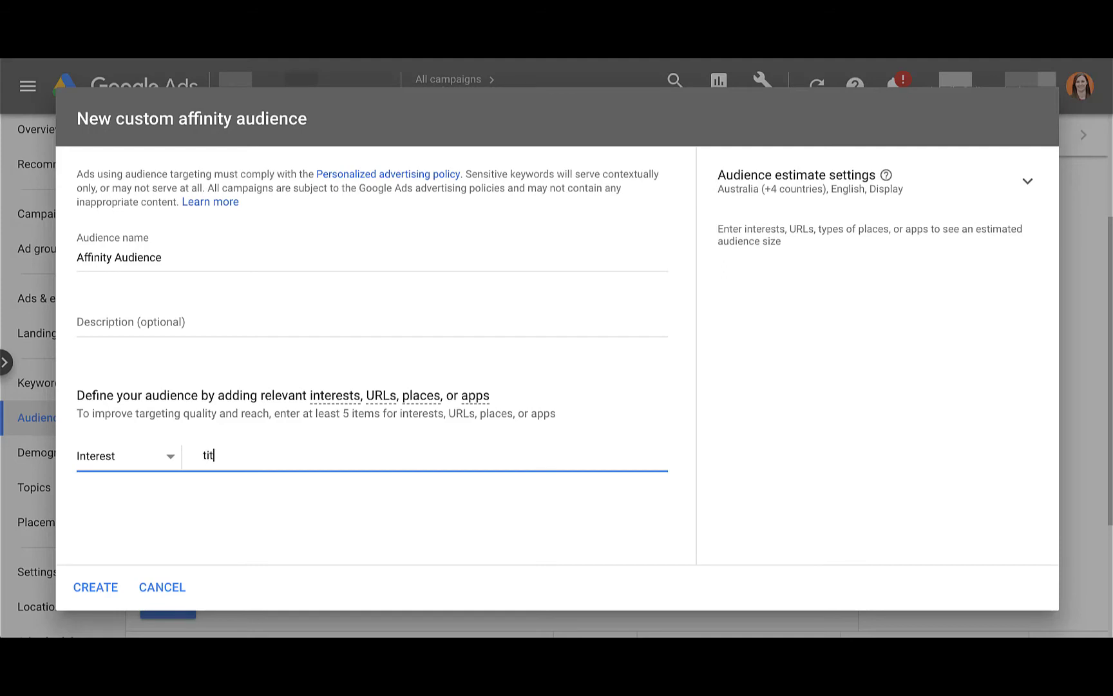
type("leist golf clubs")
key("Return")
type("taylor")
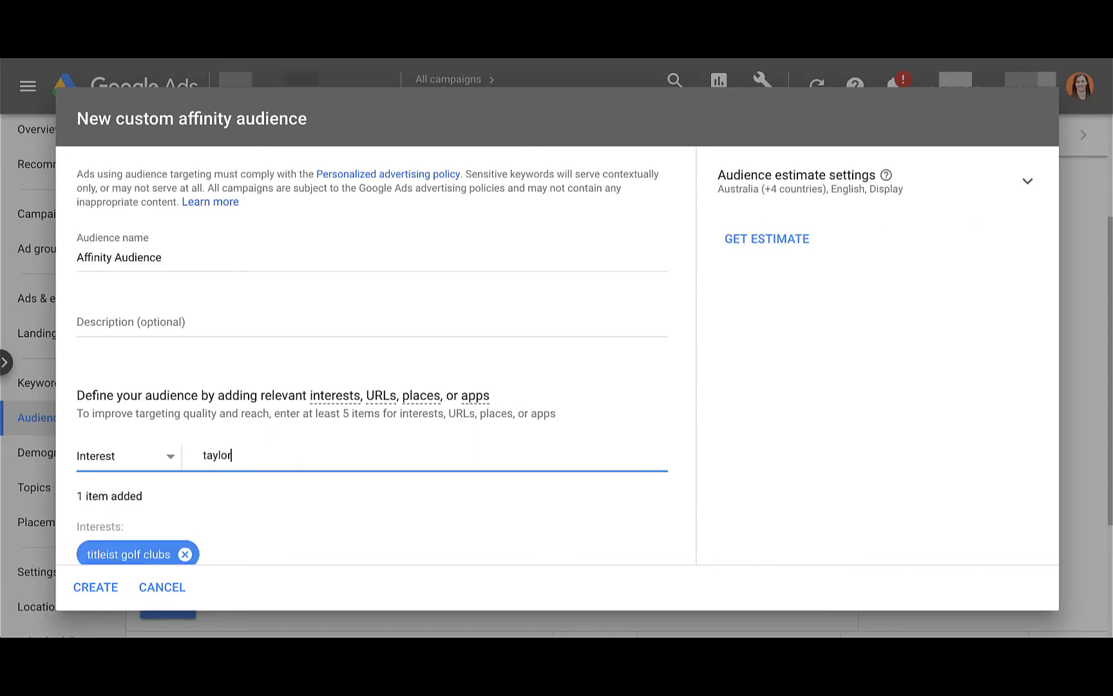
type("made drivers")
key("Return")
type("oddys")
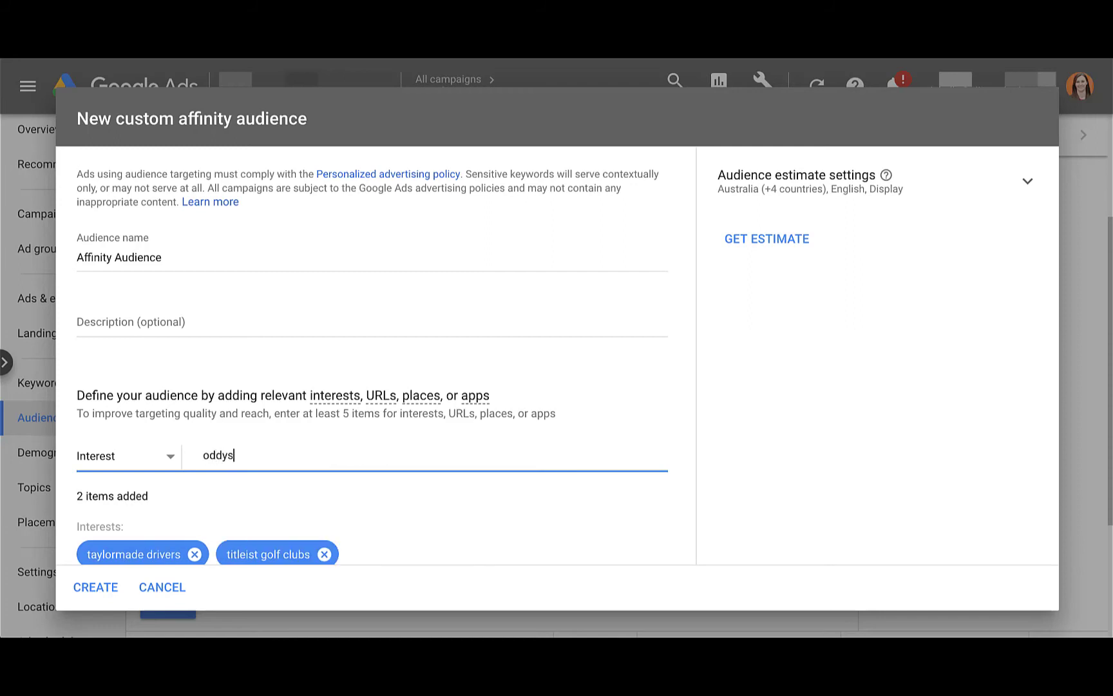
type("sey putters")
key("Return")
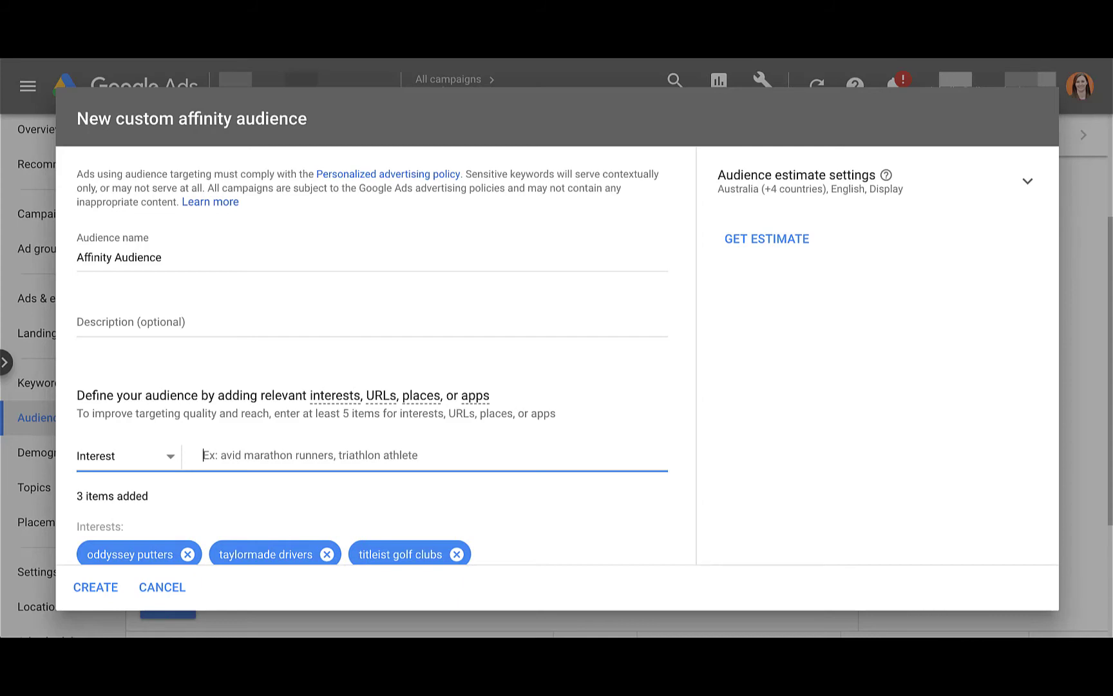
scroll(623, 475, "down", 1)
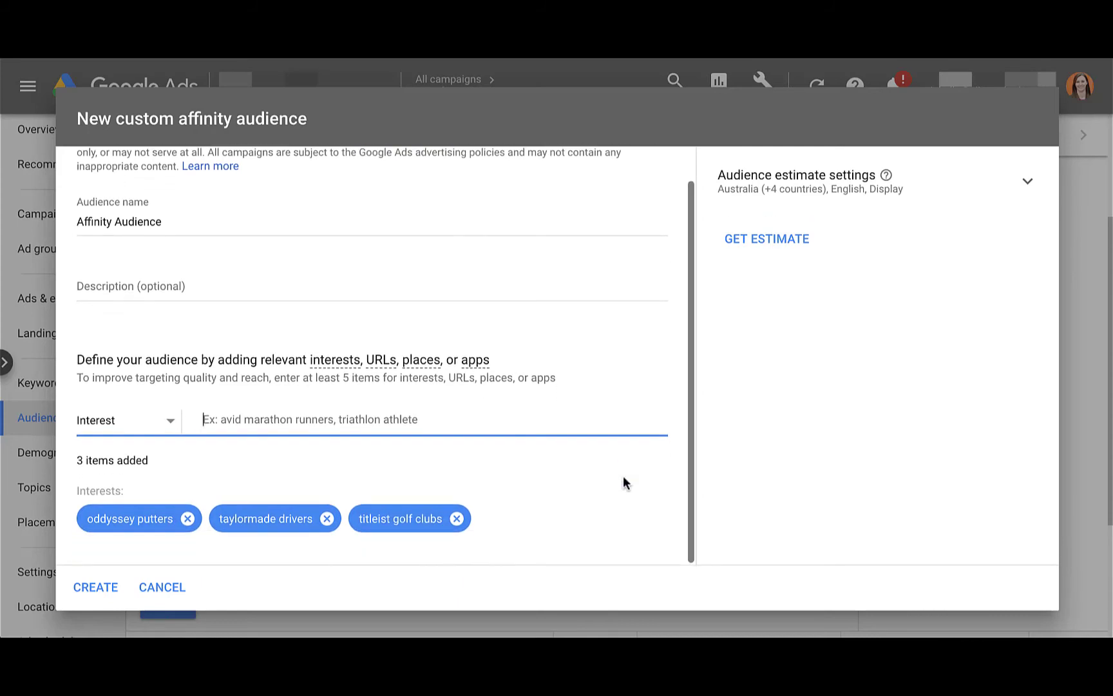
Get the audience estimate of 100M – 500M weekly impressions and review its Topics and Demographics charts
left_click(770, 243)
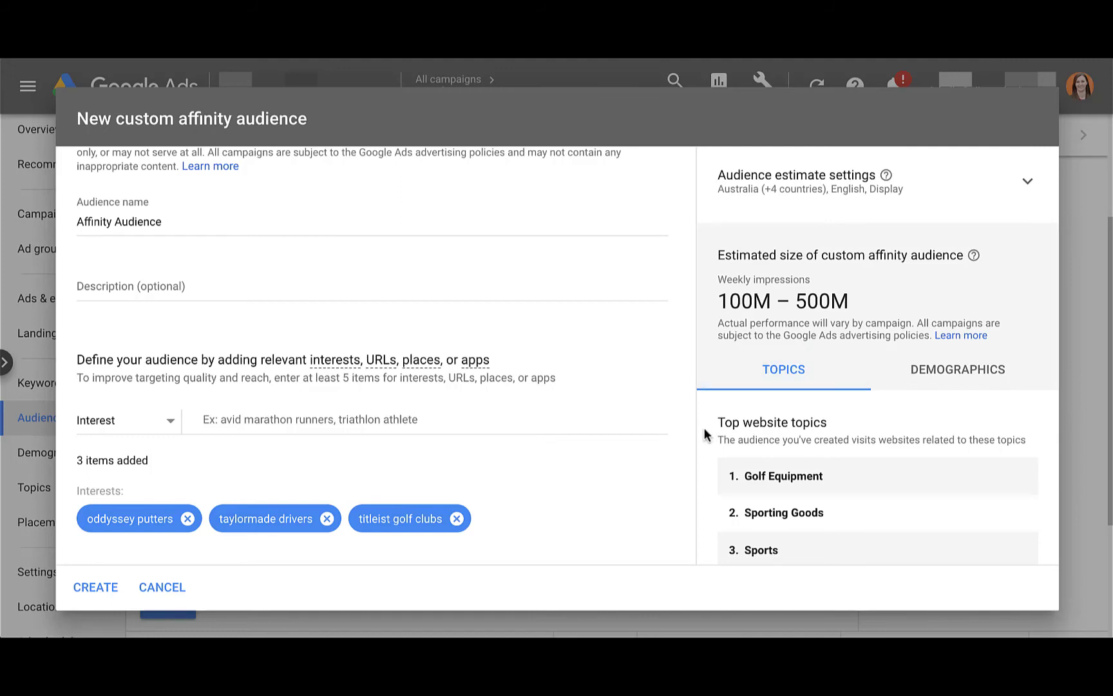
scroll(704, 435, "down", 2)
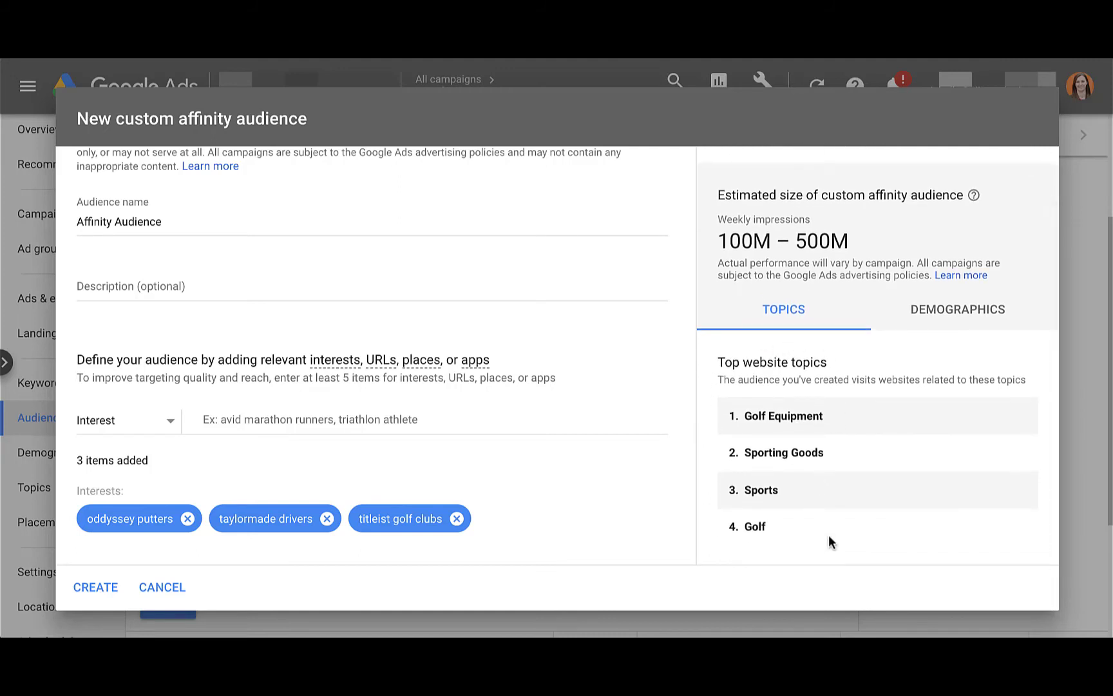
left_click(946, 320)
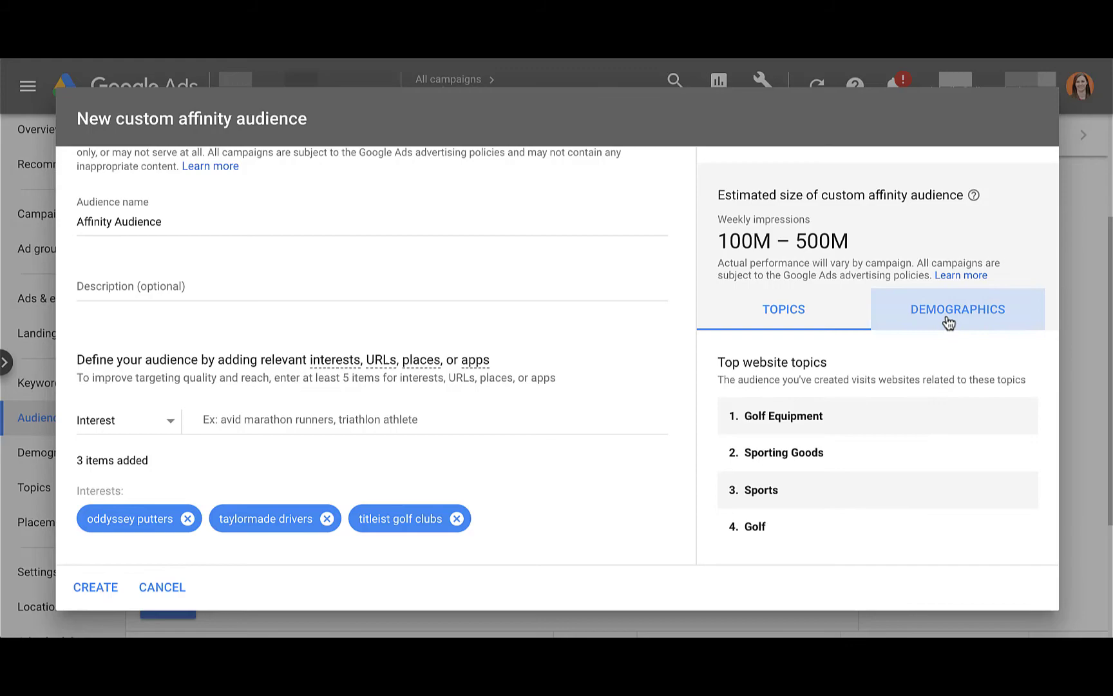
scroll(725, 451, "down", 6)
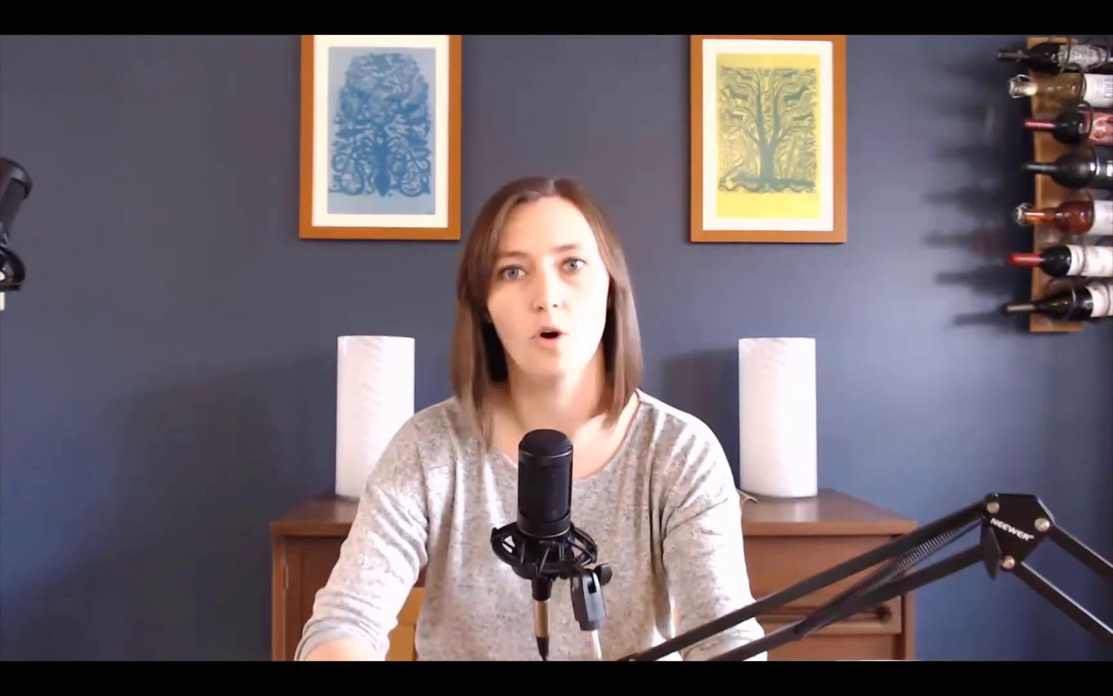
scroll(720, 453, "up", 10)
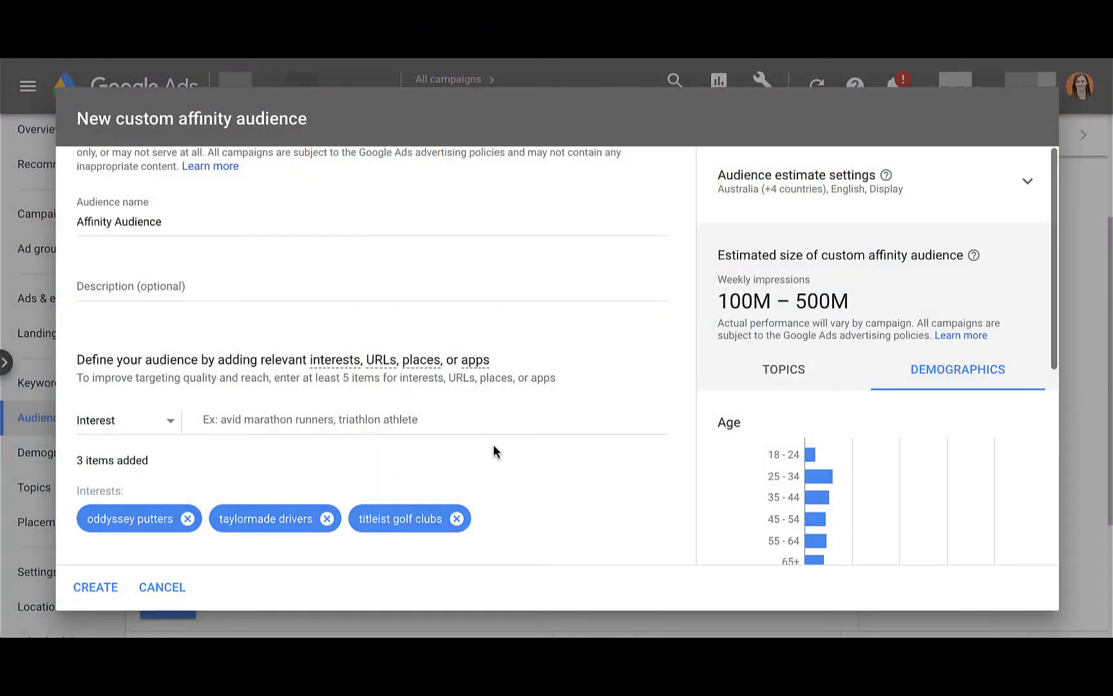
Switch the item type to URL and add golfweek.com and golfsmith.com
left_click(169, 426)
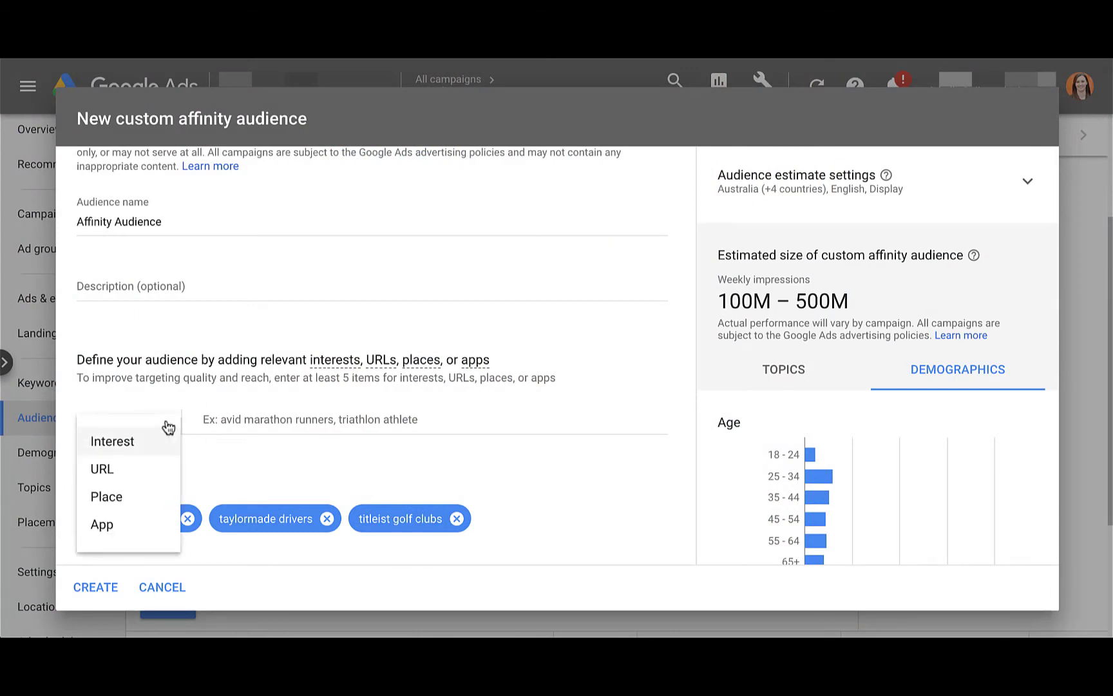
left_click(104, 469)
left_click(299, 418)
type("golfw")
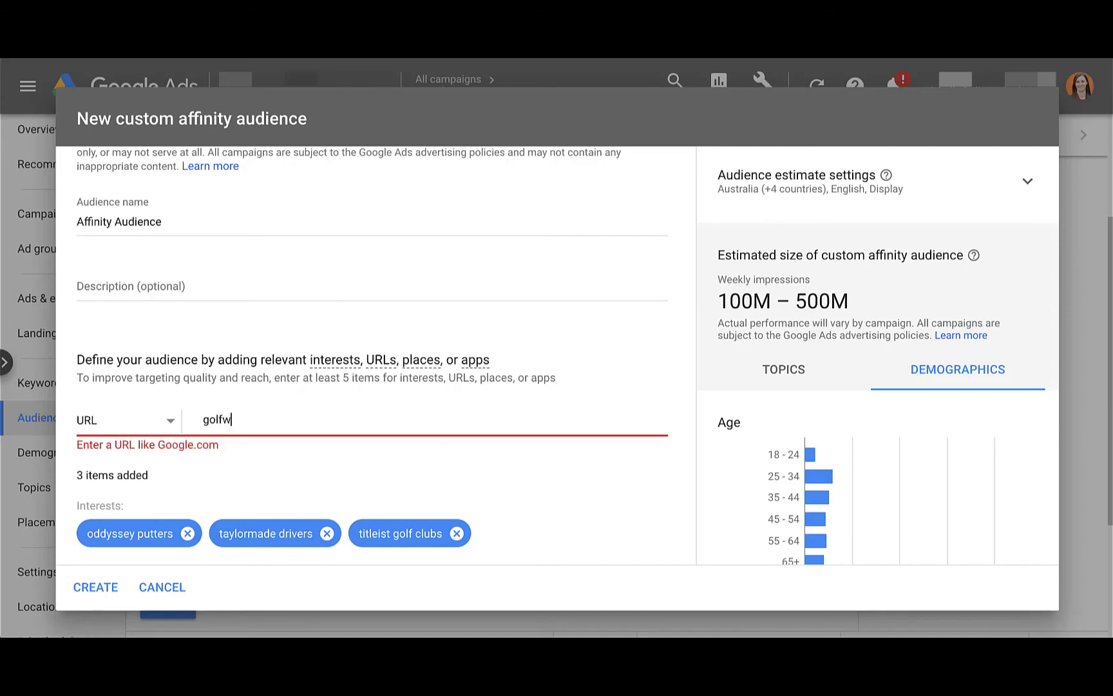
type("eek.com")
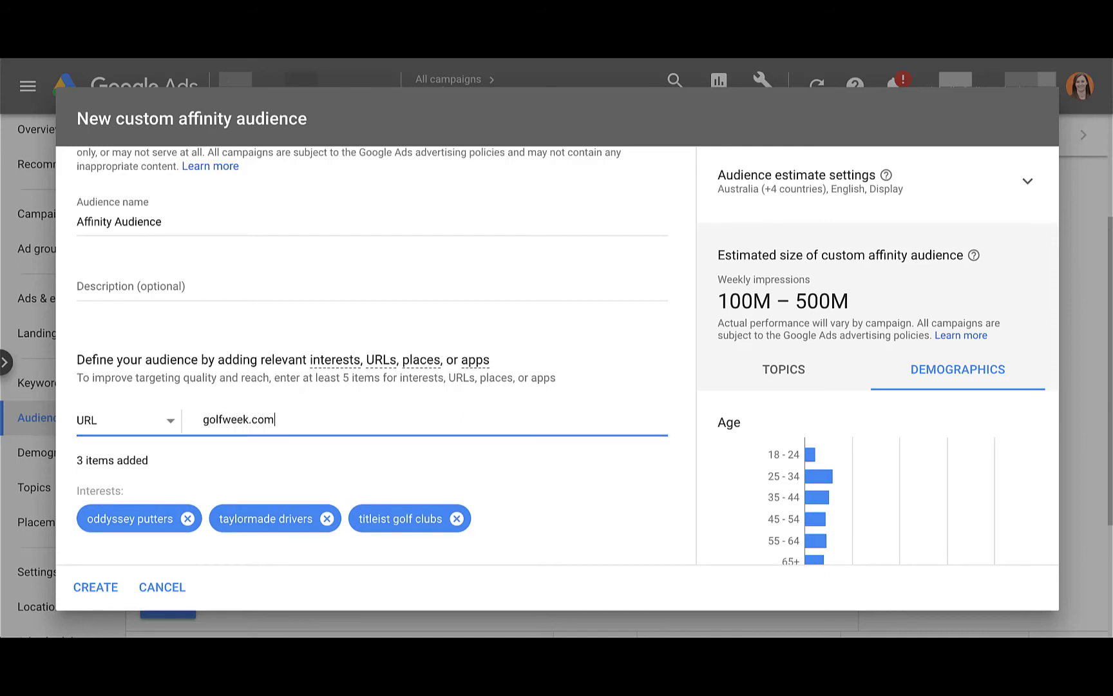
key("Return")
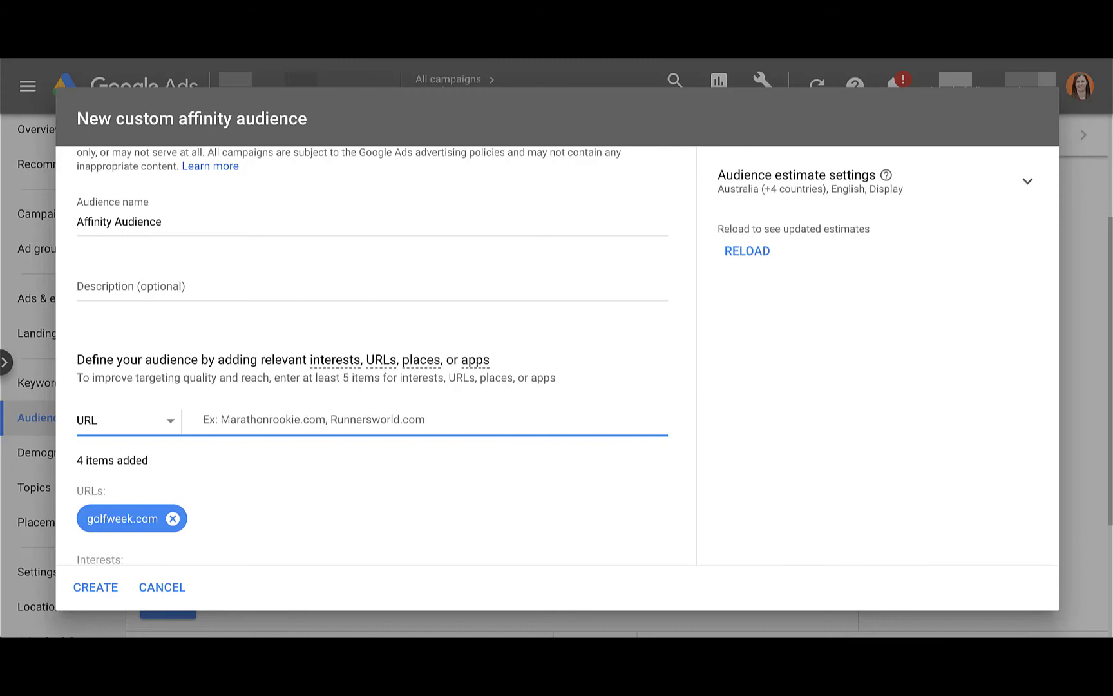
type("golfsmit")
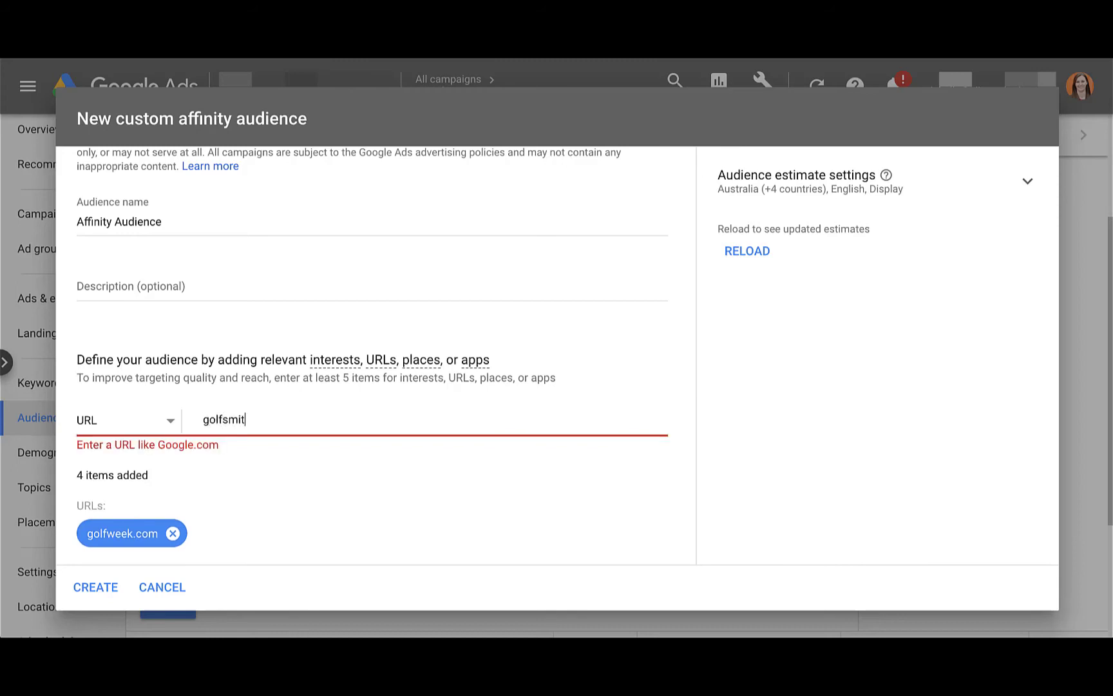
type("h.com")
key("Return")
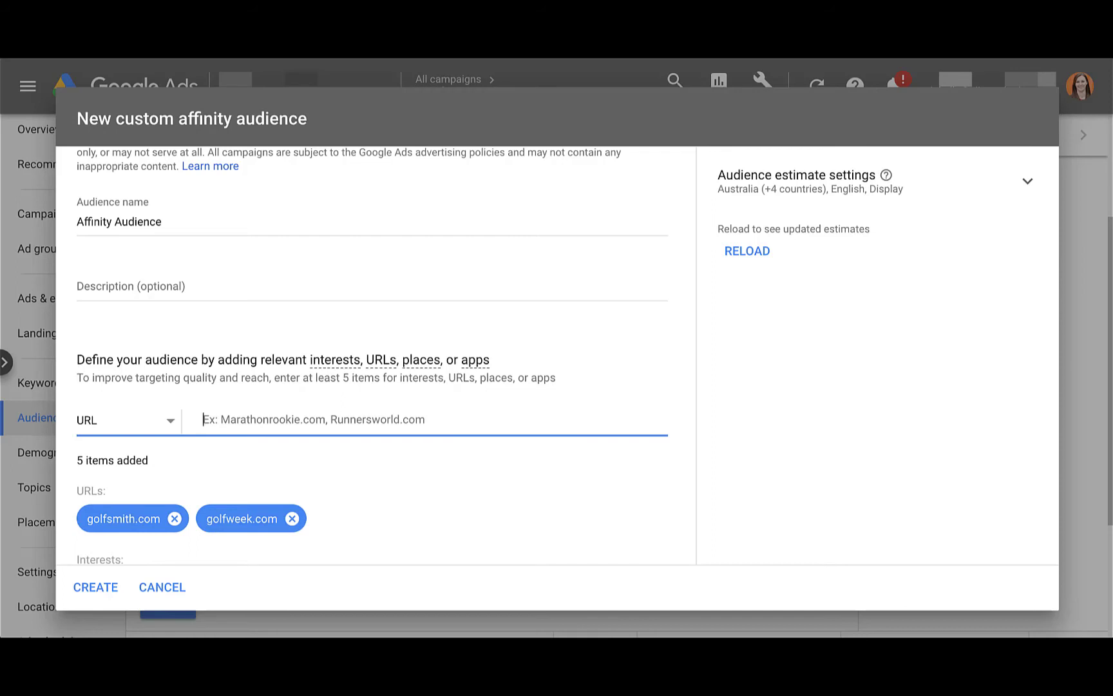
scroll(475, 480, "down", 1)
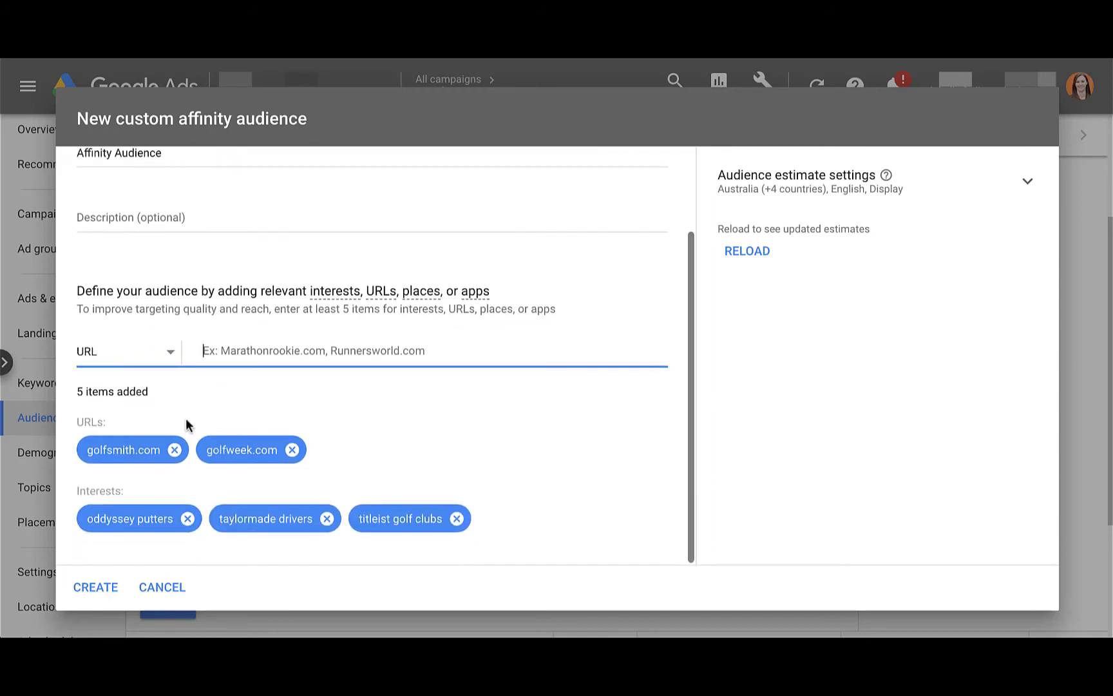
Reload the estimate, now 1B – 5B weekly impressions, and view the top website topics
left_click(754, 252)
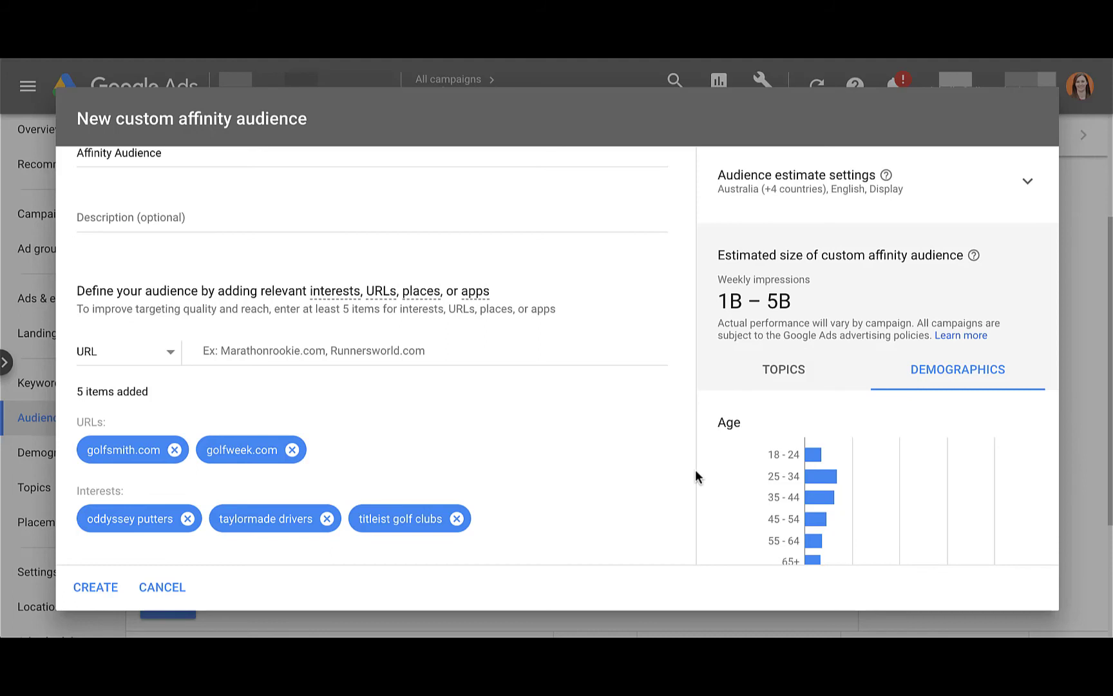
scroll(711, 487, "down", 5)
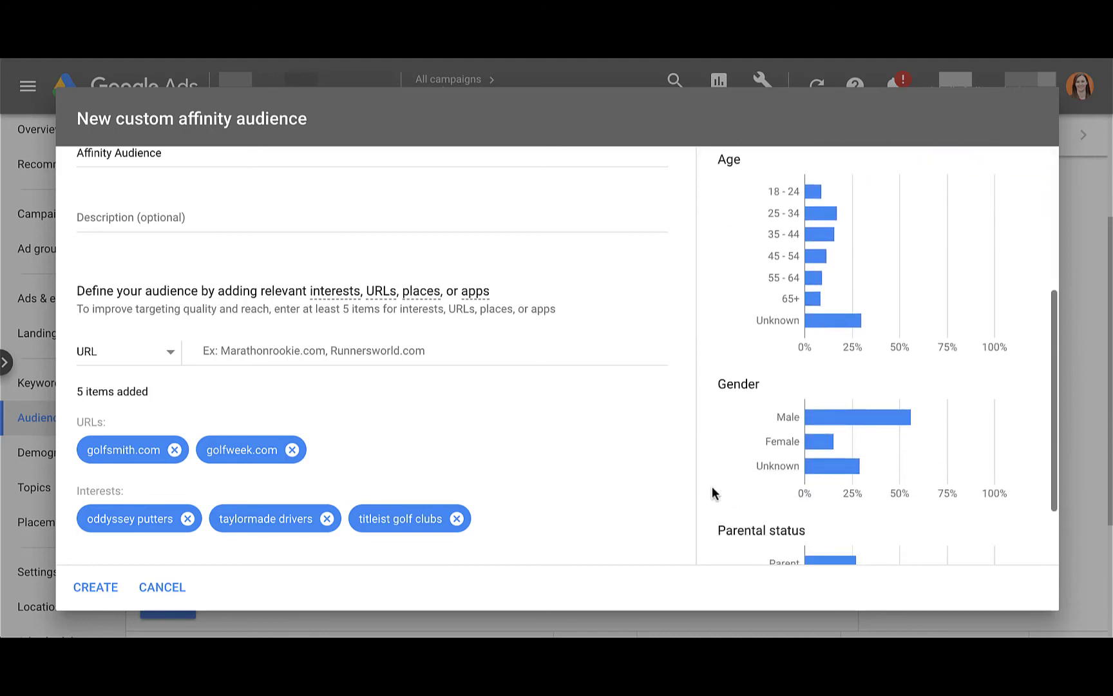
scroll(713, 486, "up", 5)
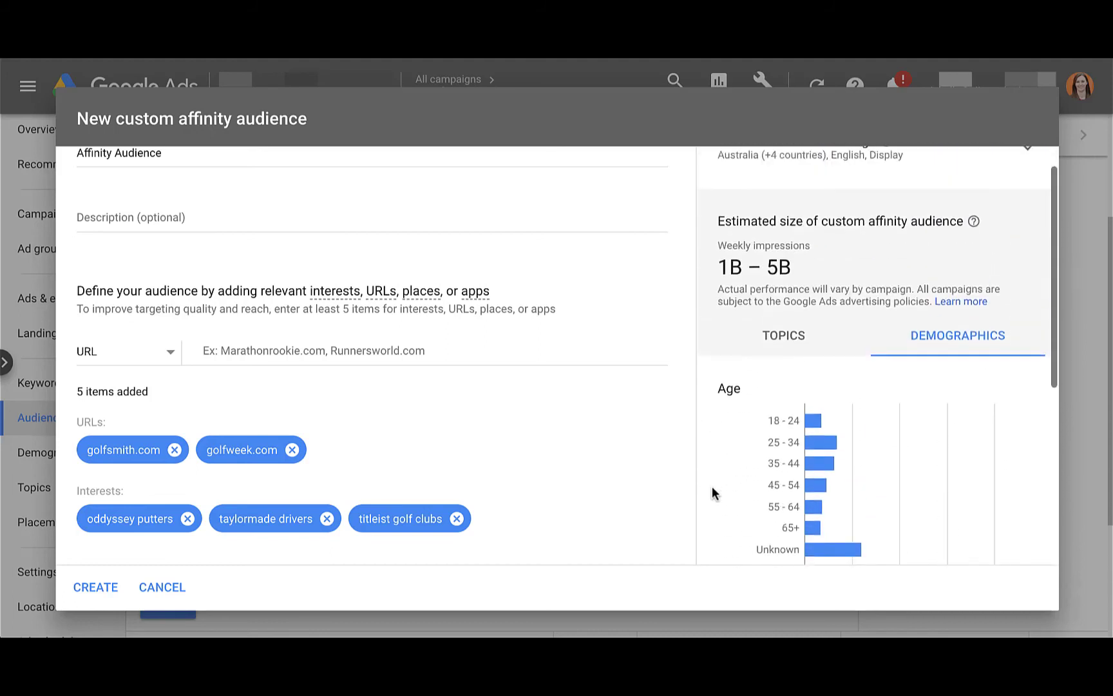
left_click(782, 366)
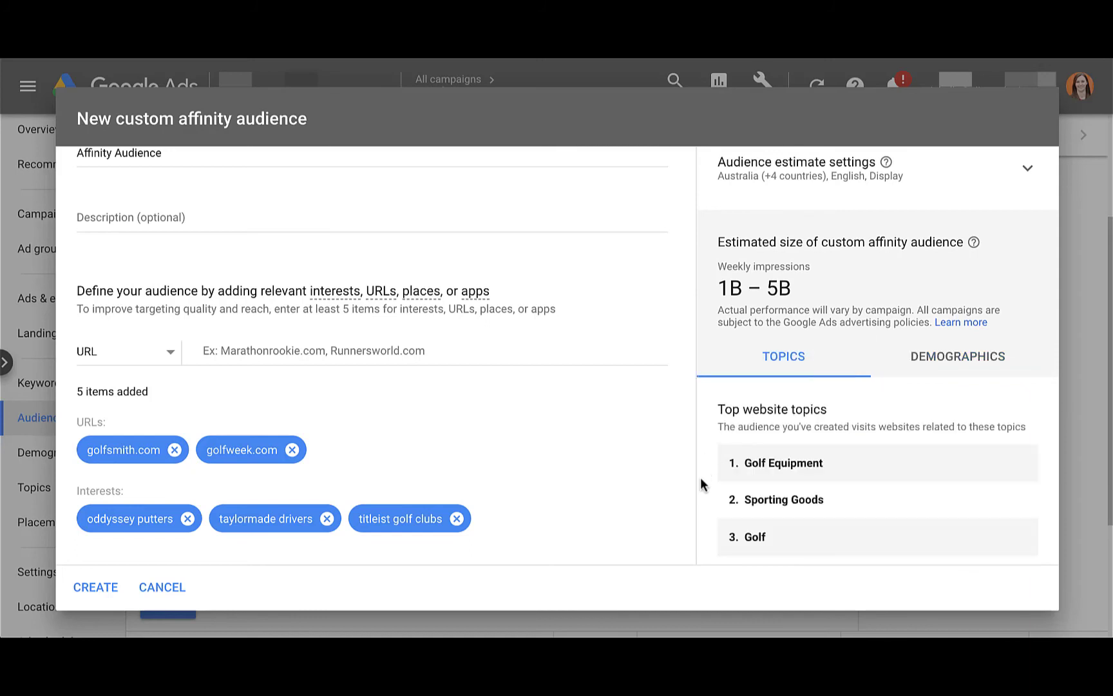
scroll(702, 487, "down", 1)
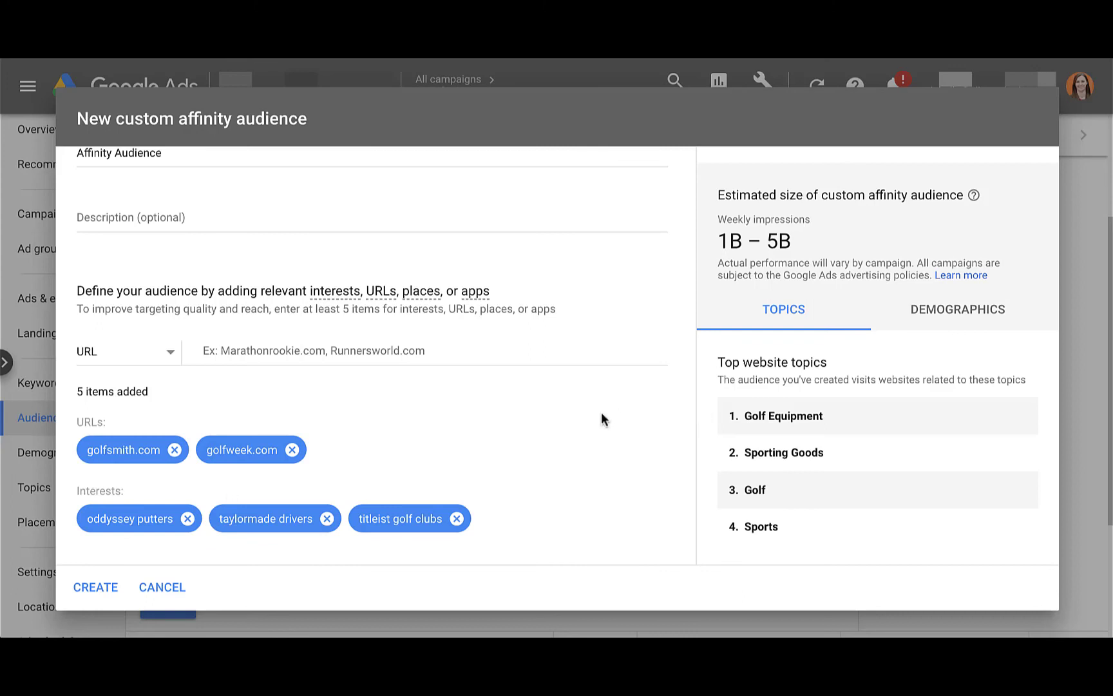
Create 'Affinity Audience' and confirm it is checked under the ad group's custom affinity audiences
left_click(97, 583)
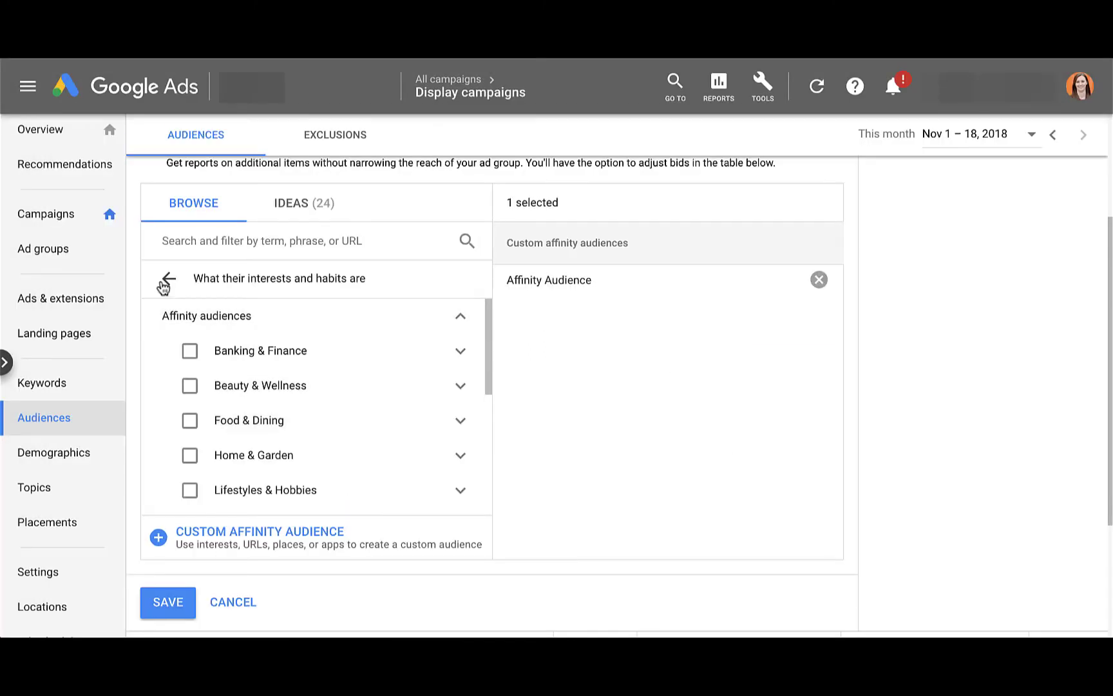
left_click(166, 282)
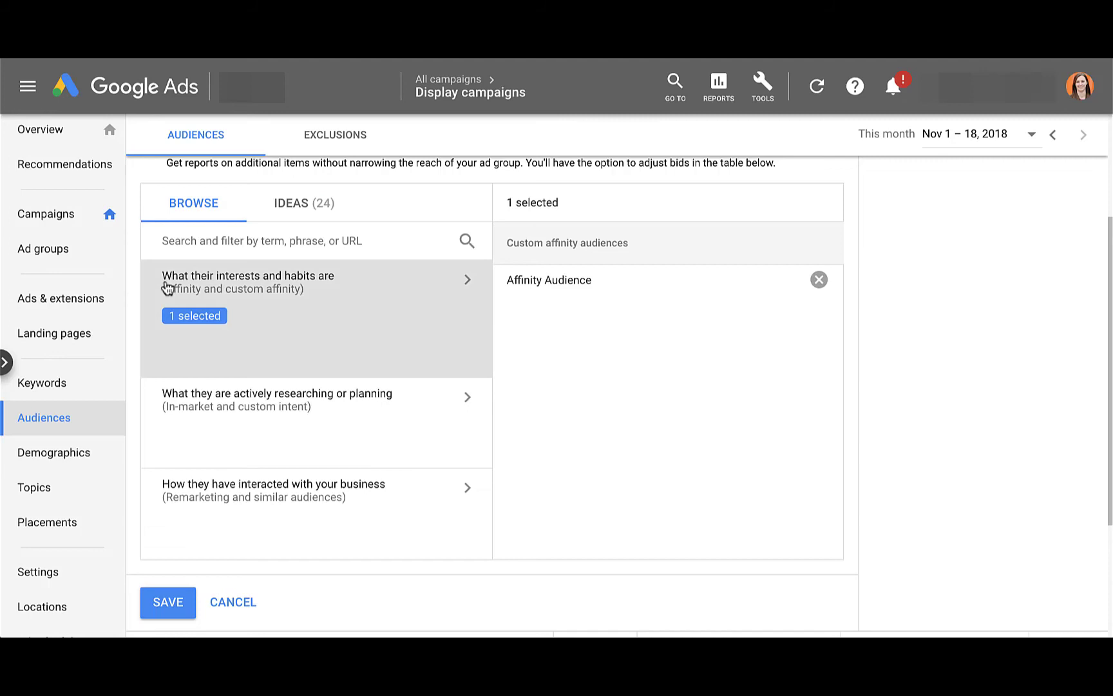
left_click(315, 323)
left_click(459, 317)
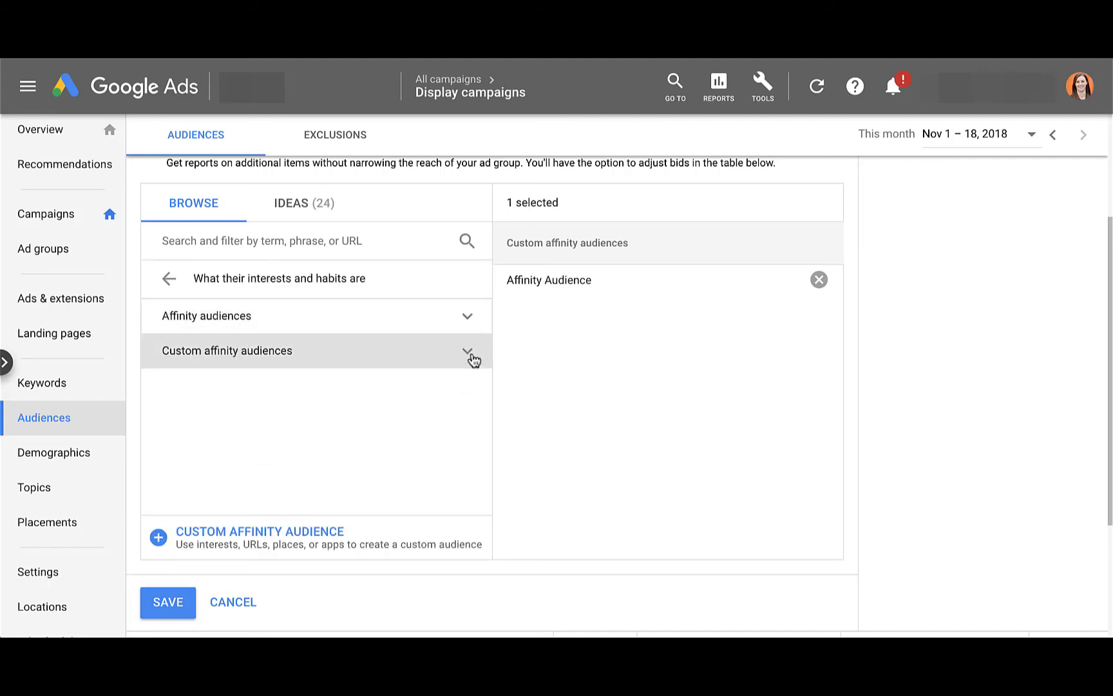
left_click(467, 351)
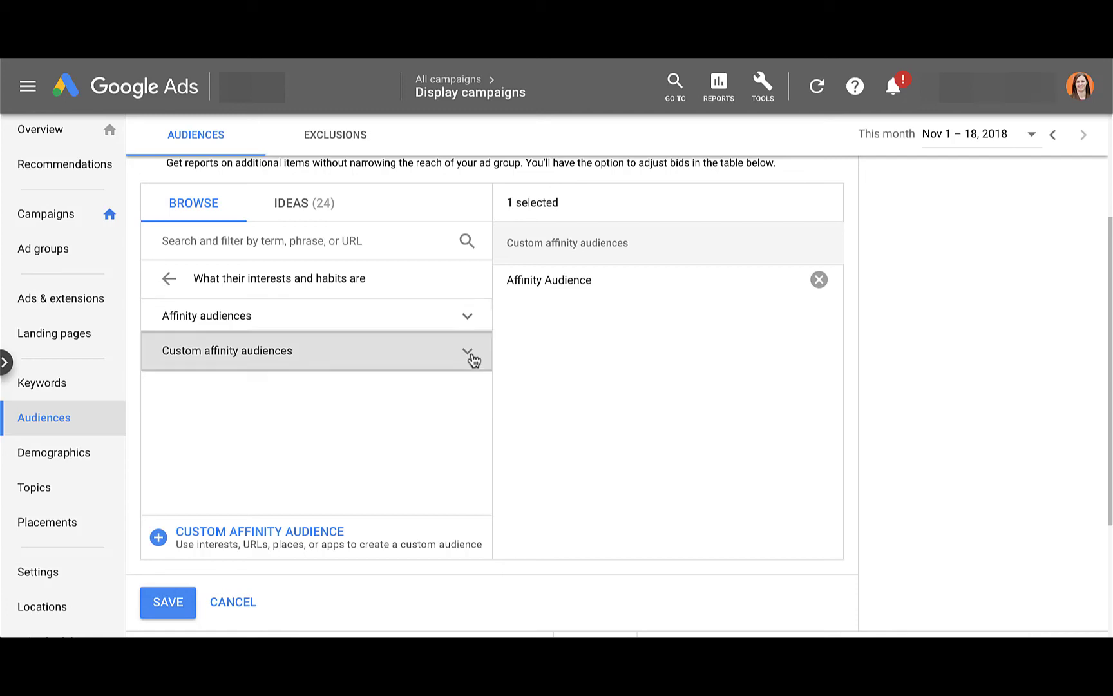